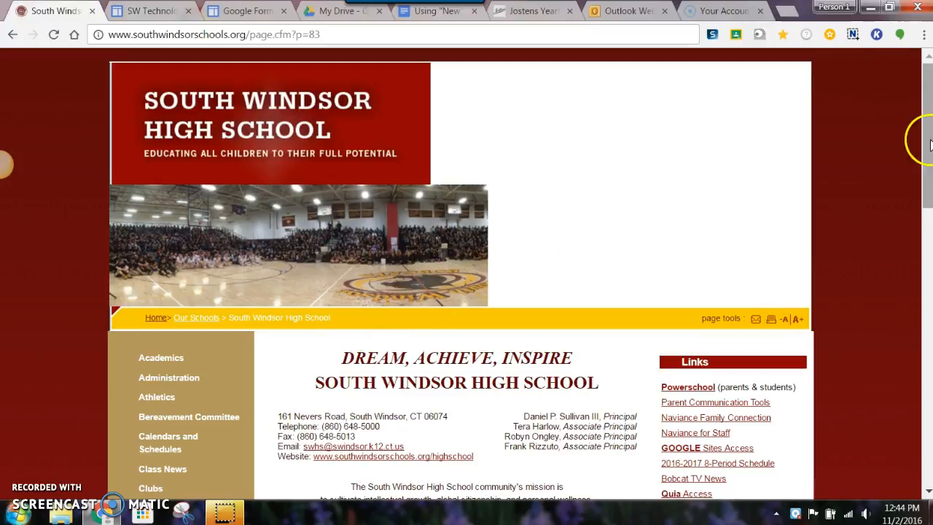
Open the SW Technology Integration site through the Technology Coach link on the high school's Technology Integration page.
left_click_drag(926, 149, 923, 352)
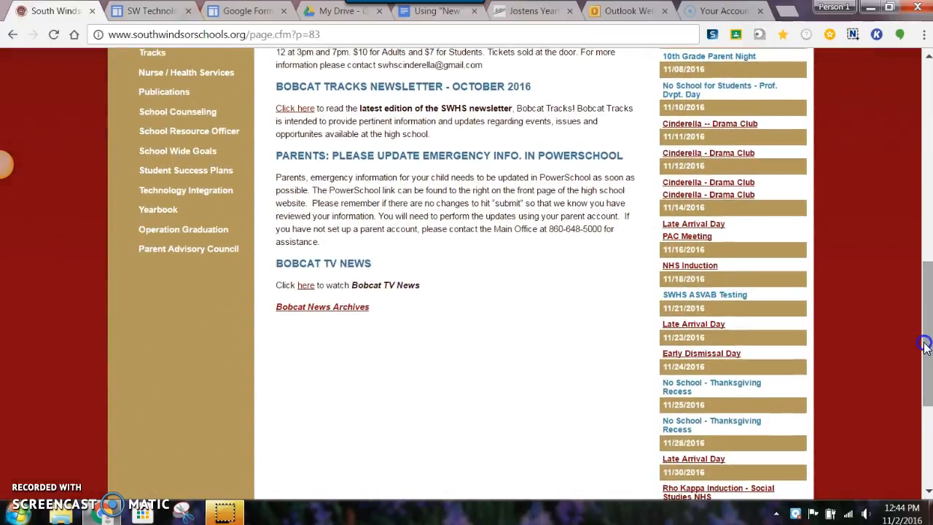
left_click(167, 191)
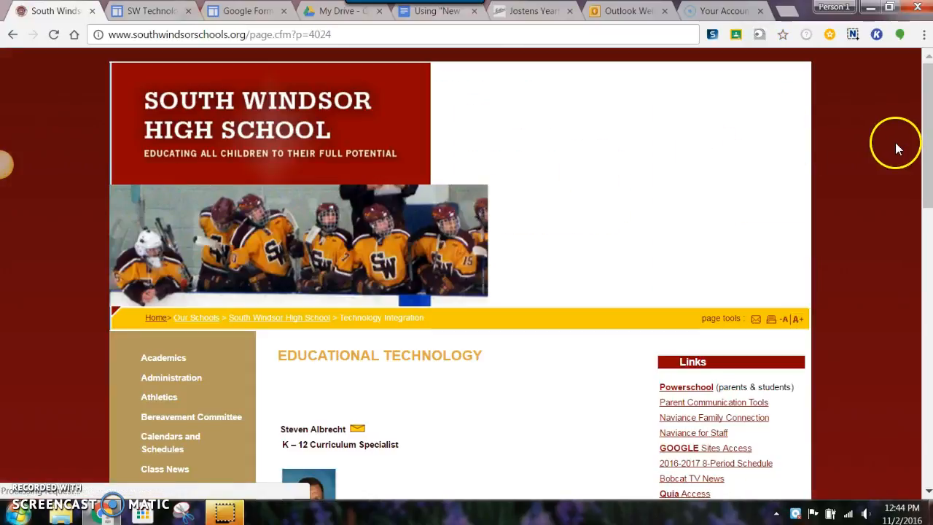
left_click_drag(922, 156, 924, 241)
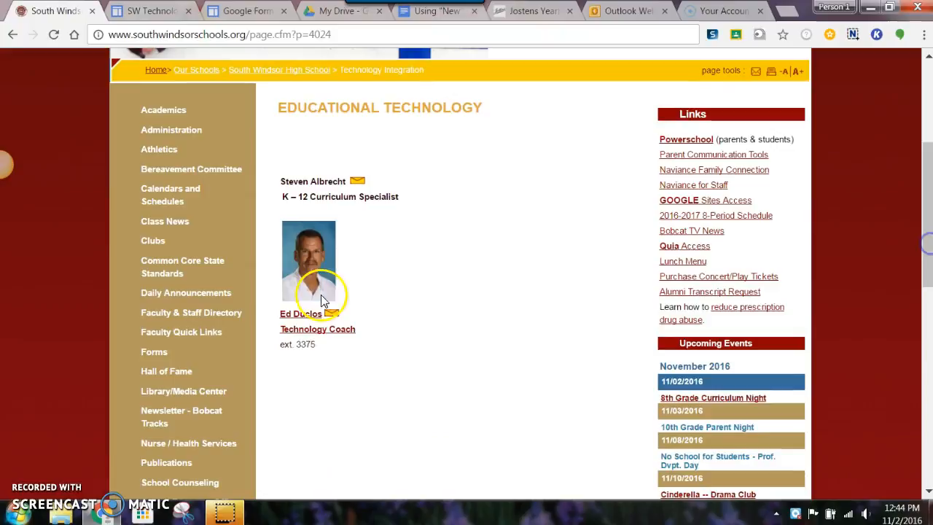
left_click(311, 329)
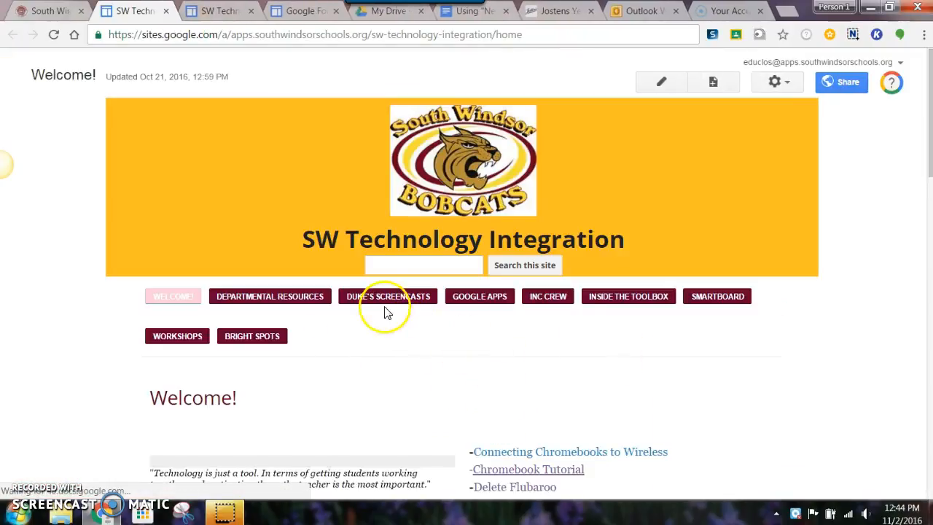
mouse_move(485, 310)
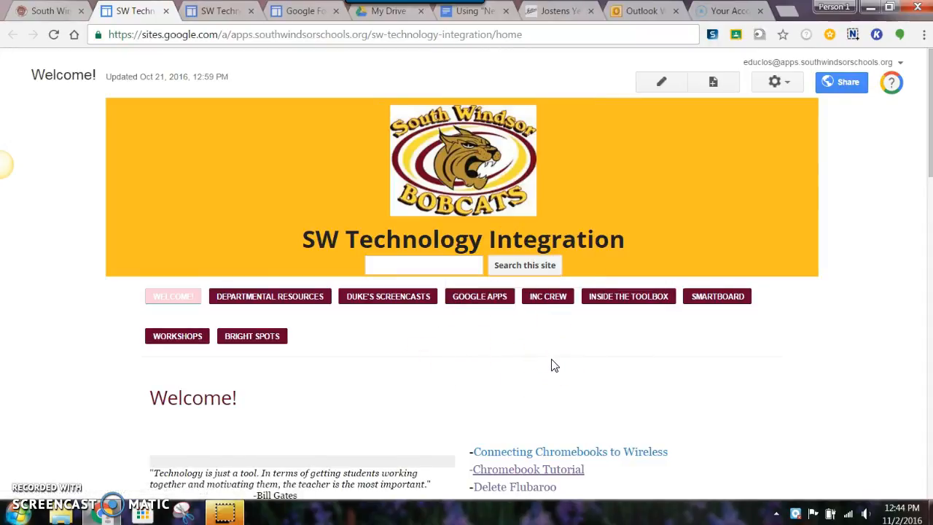
Switch to Google Drive and create a new blank Google Form in My Drive.
left_click(391, 11)
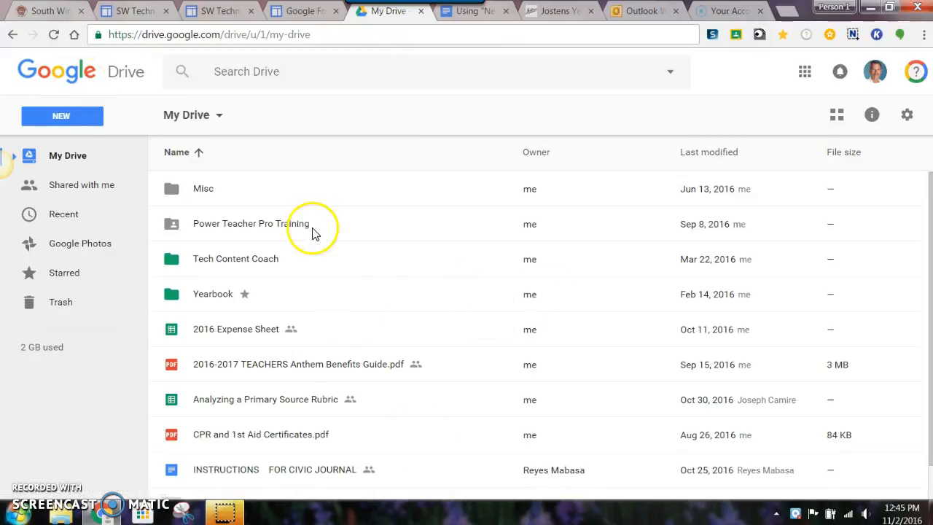
left_click(51, 116)
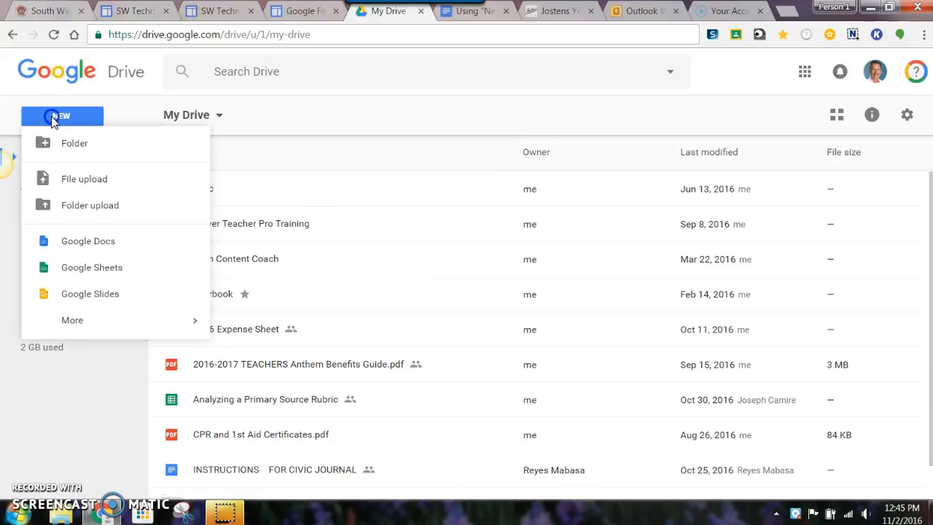
mouse_move(84, 322)
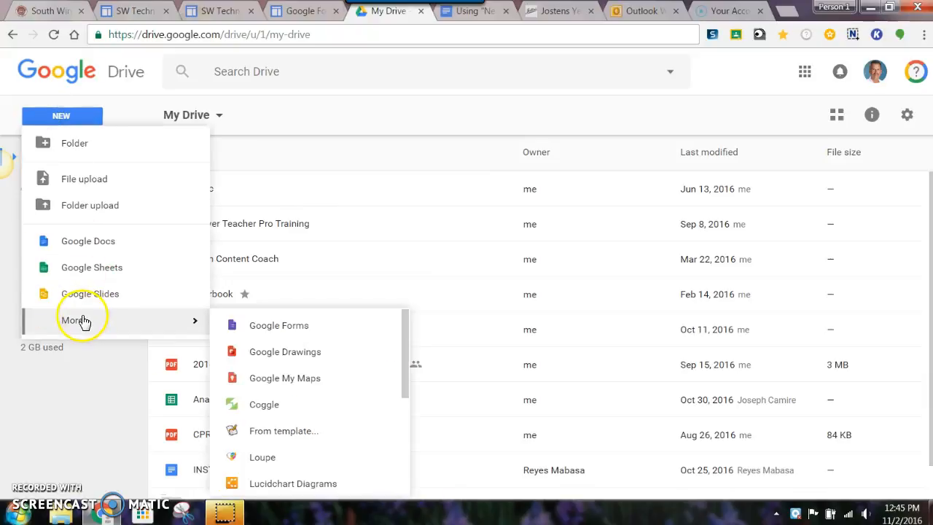
left_click(270, 328)
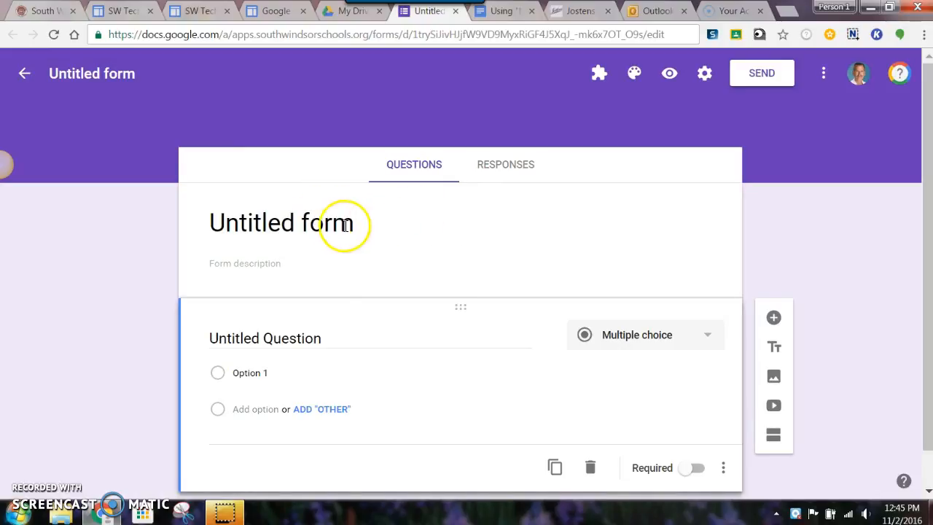
Title the form "Sample Test" and apply the same name to the form file.
left_click(271, 223)
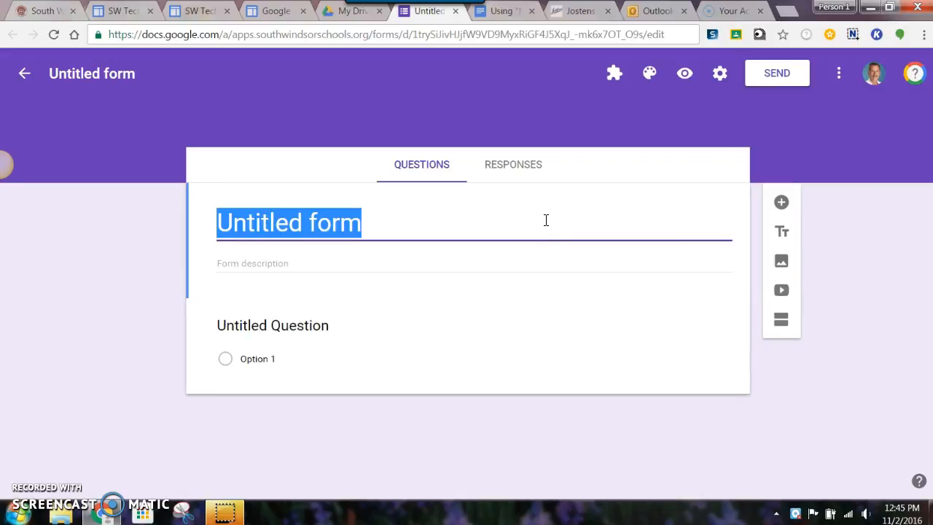
type("Sample Test")
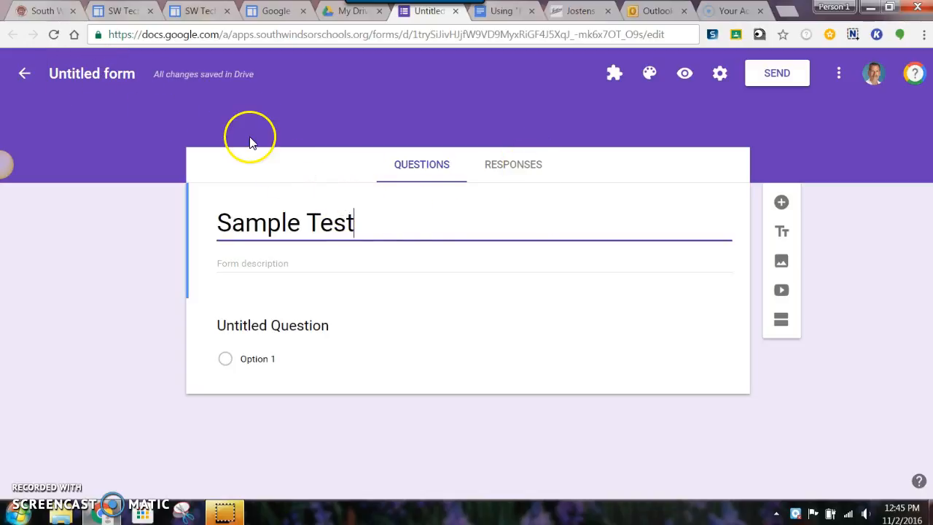
left_click(107, 74)
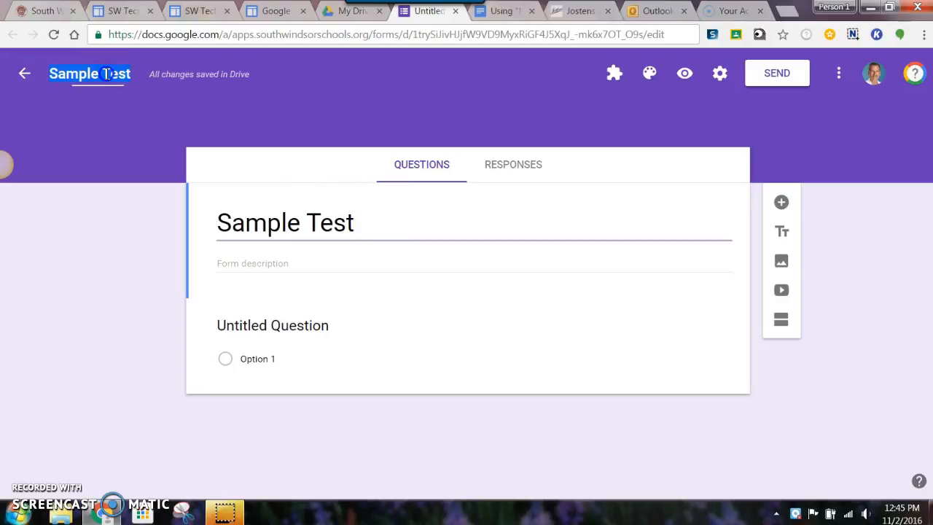
left_click(430, 221)
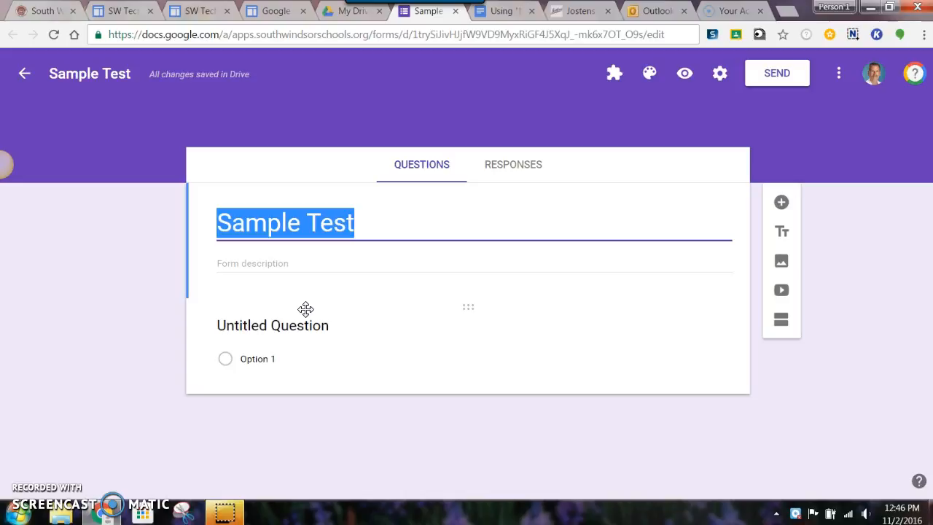
Turn the untitled question into a required short-answer question reading "Name (Last, First)".
left_click(291, 325)
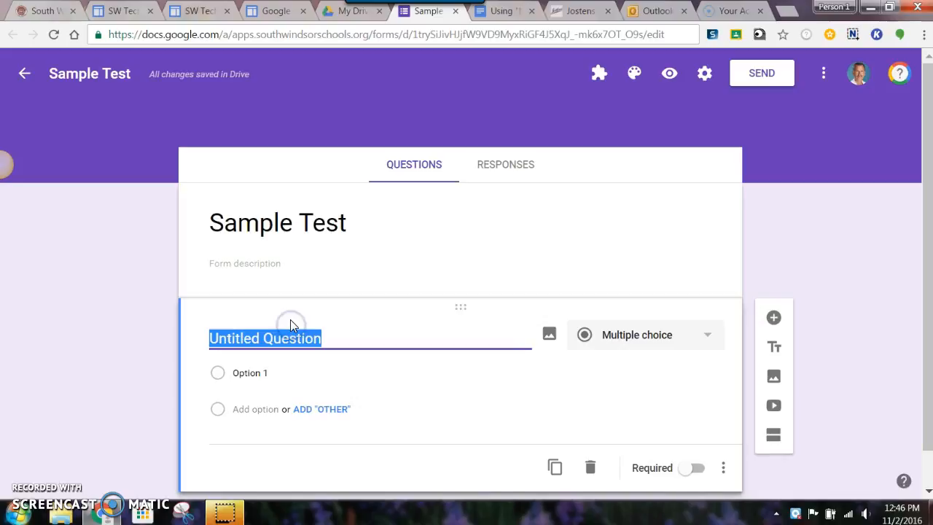
type("Name")
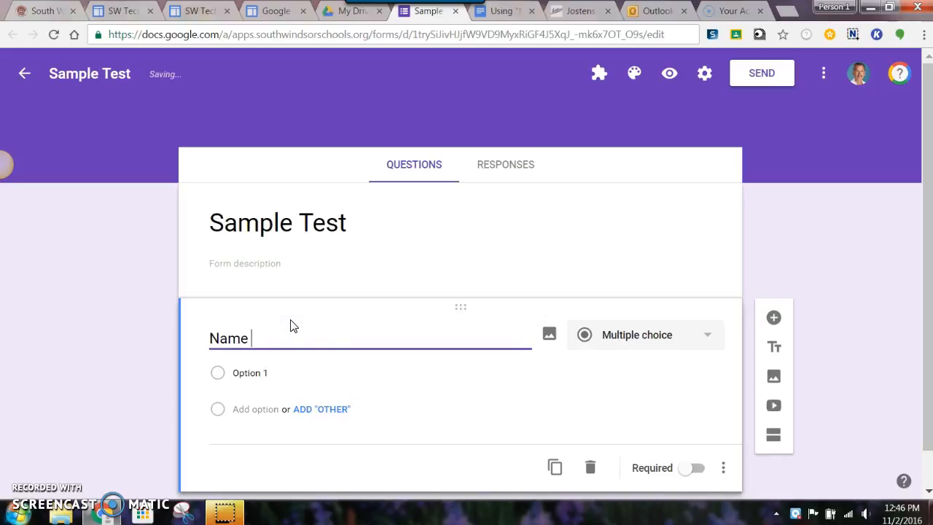
type(" (Last, First")
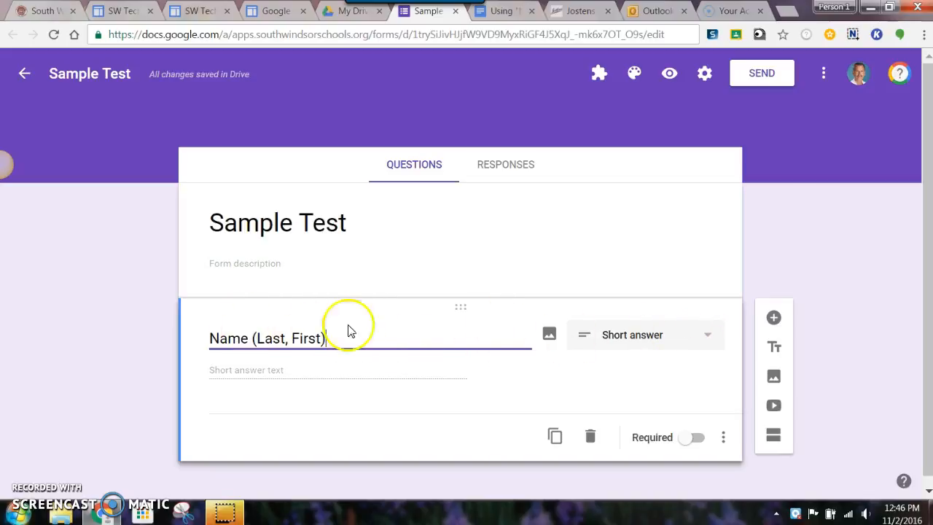
left_click(701, 440)
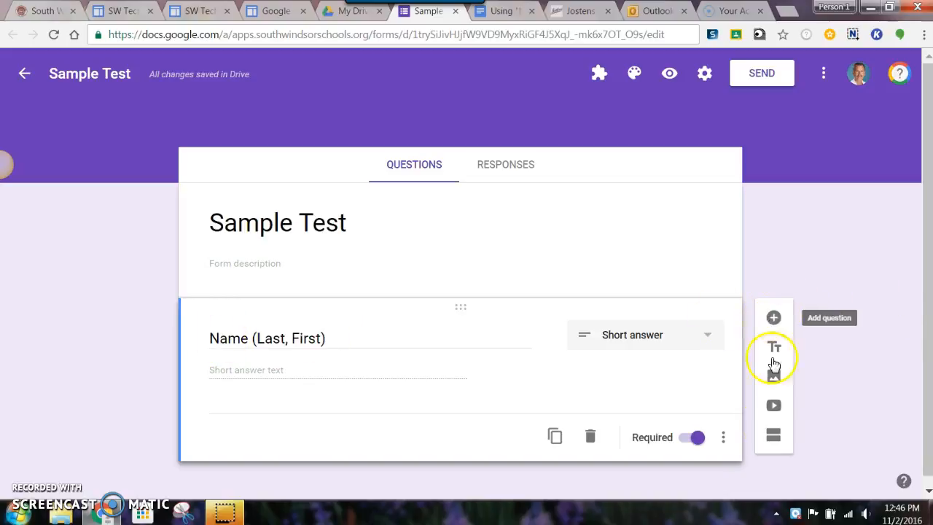
Add a second question reading "What is your favorite color?" and make it multiple choice.
left_click(774, 318)
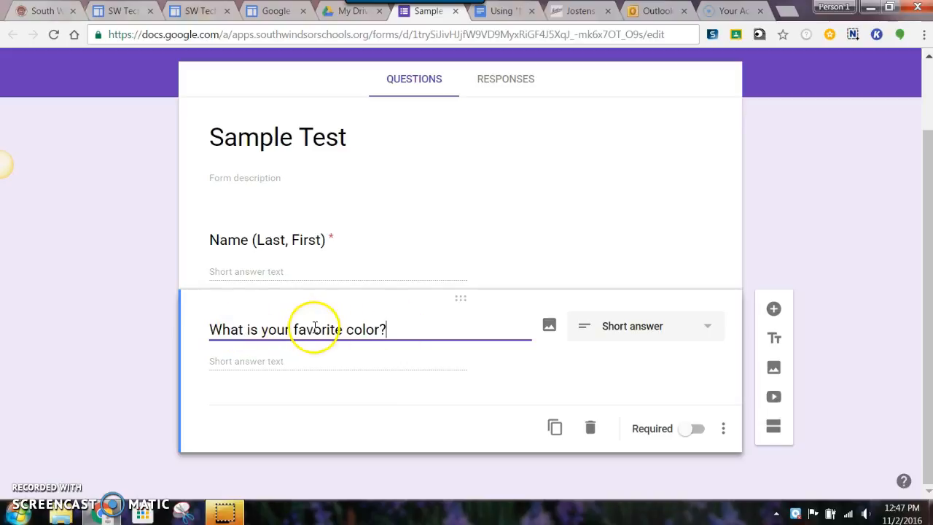
left_click(707, 329)
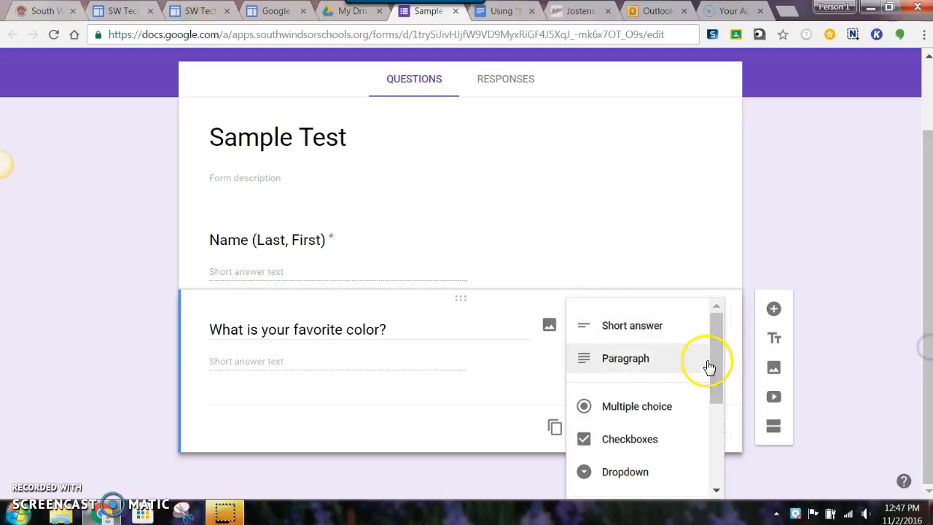
left_click_drag(713, 374, 717, 432)
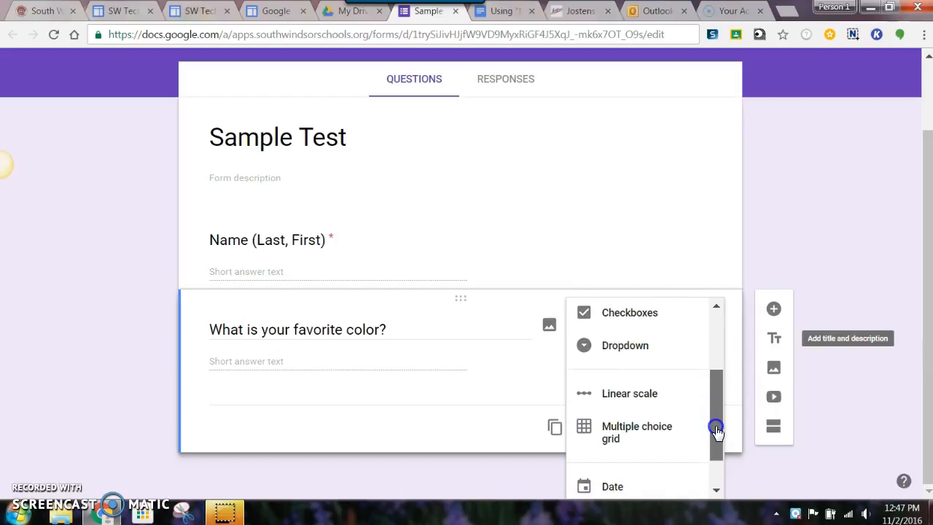
left_click_drag(716, 432, 714, 366)
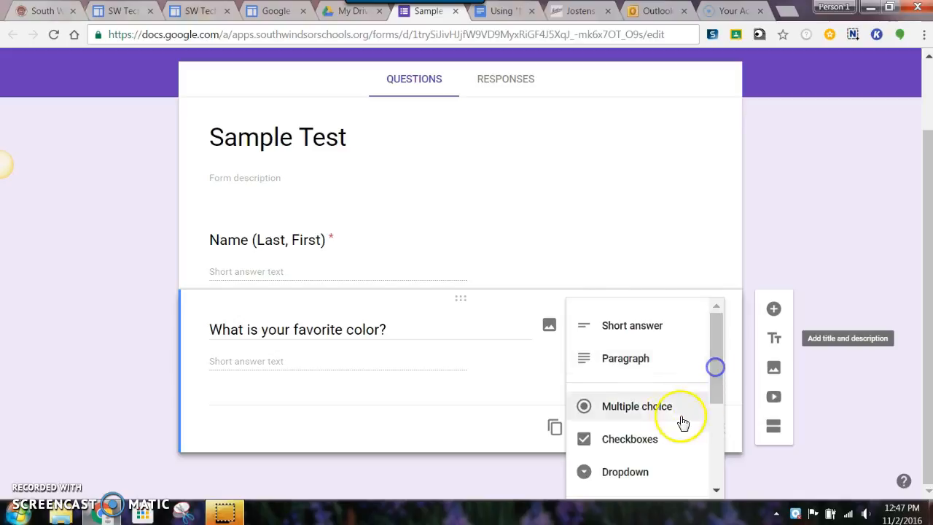
left_click(639, 408)
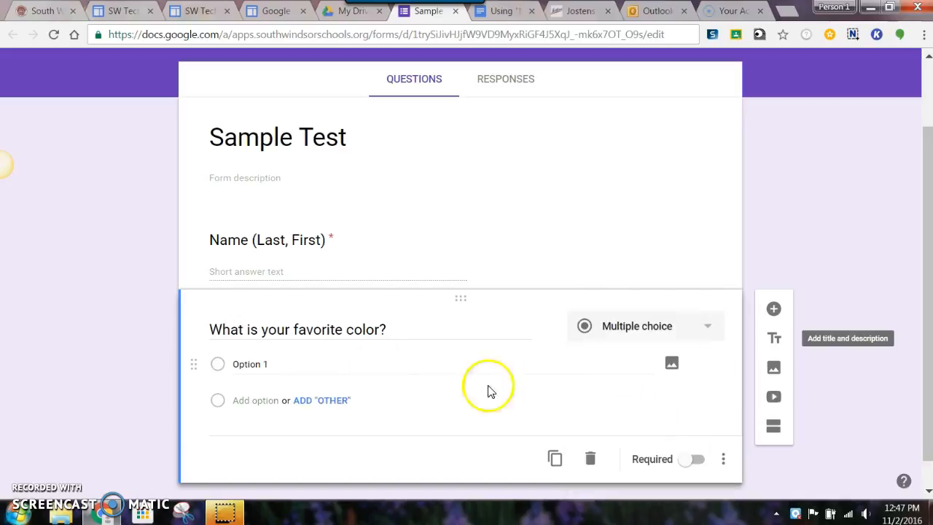
Give the favorite color question the options Blue, Yellow, Green and Purple, plus an "Other" choice.
left_click(271, 363)
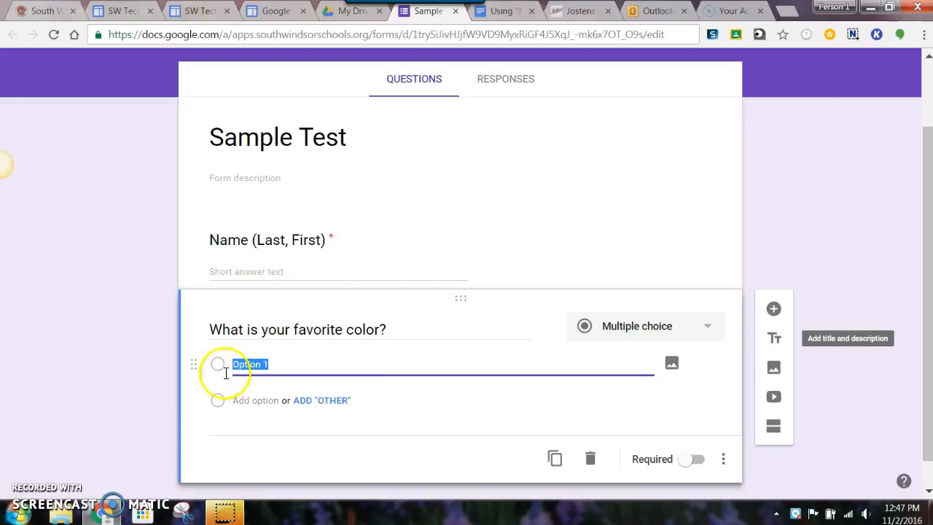
type("Blue")
left_click(266, 400)
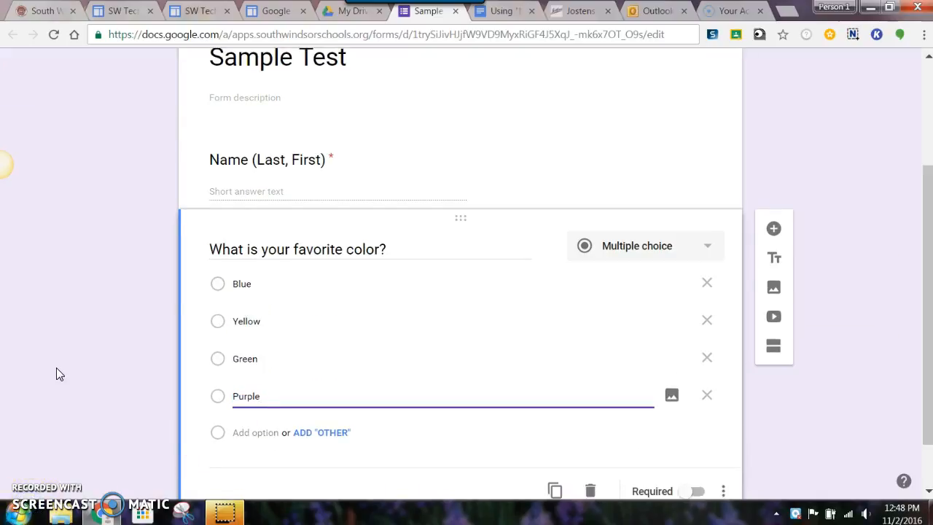
left_click(319, 435)
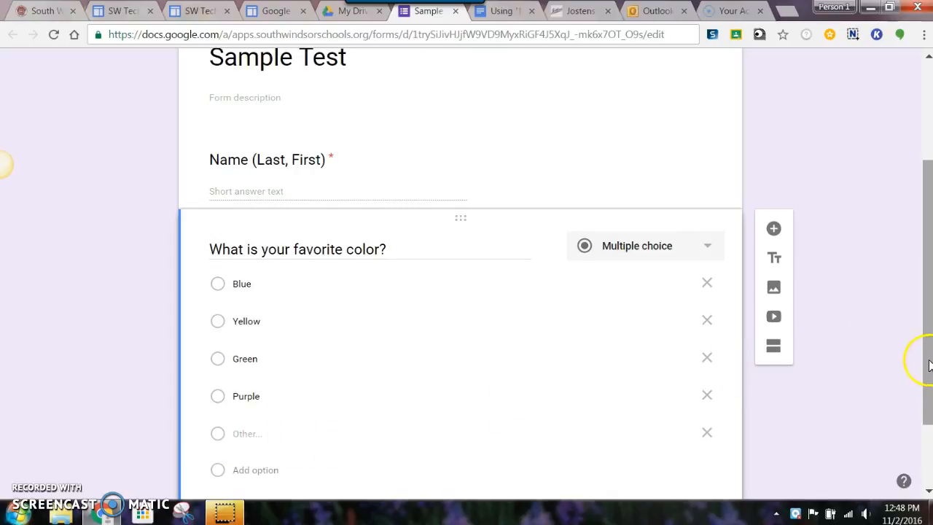
Duplicate the favorite color question and delete the duplicate.
scroll(928, 354, "down", 1)
scroll(467, 274, "down", 1)
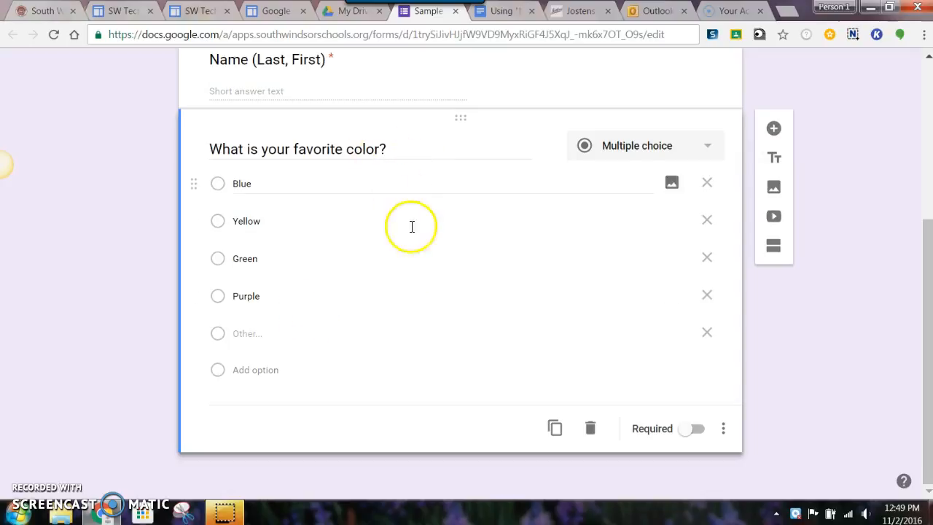
left_click(554, 430)
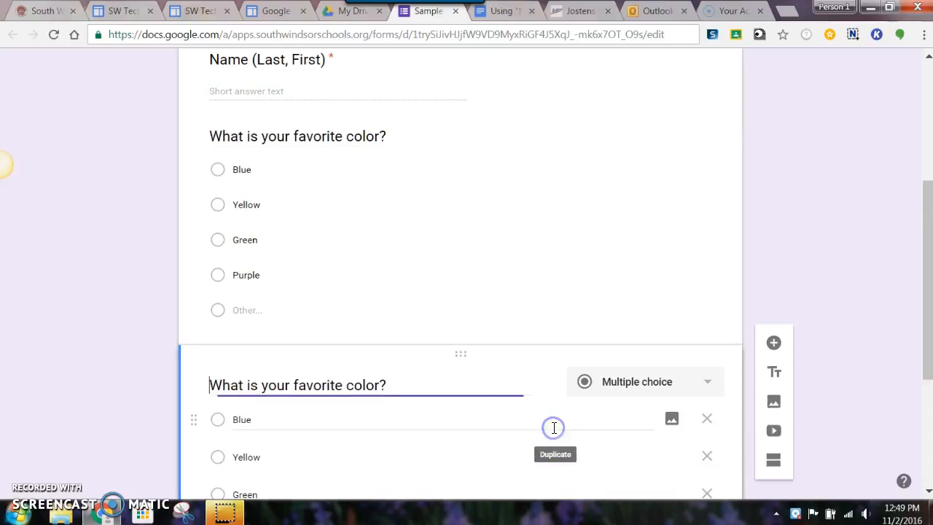
left_click_drag(927, 318, 927, 372)
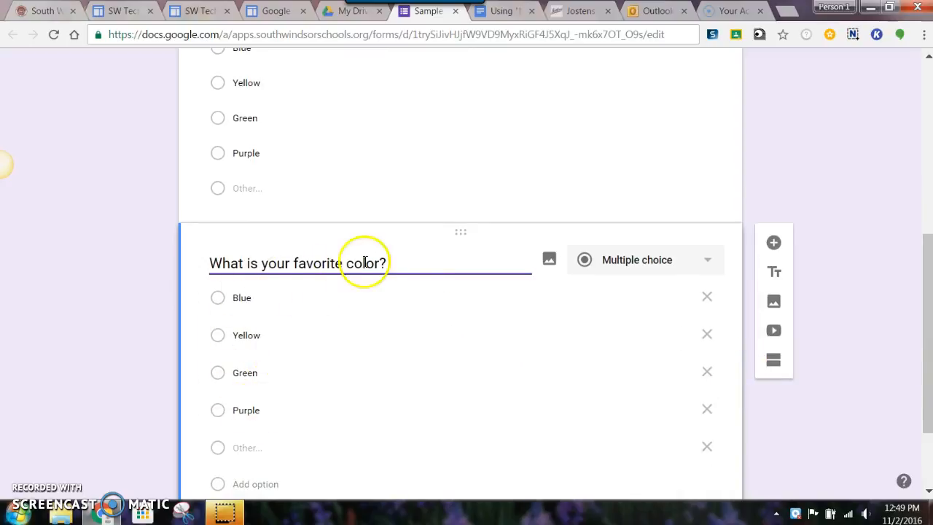
left_click(320, 263)
left_click(399, 264)
left_click_drag(399, 265, 190, 263)
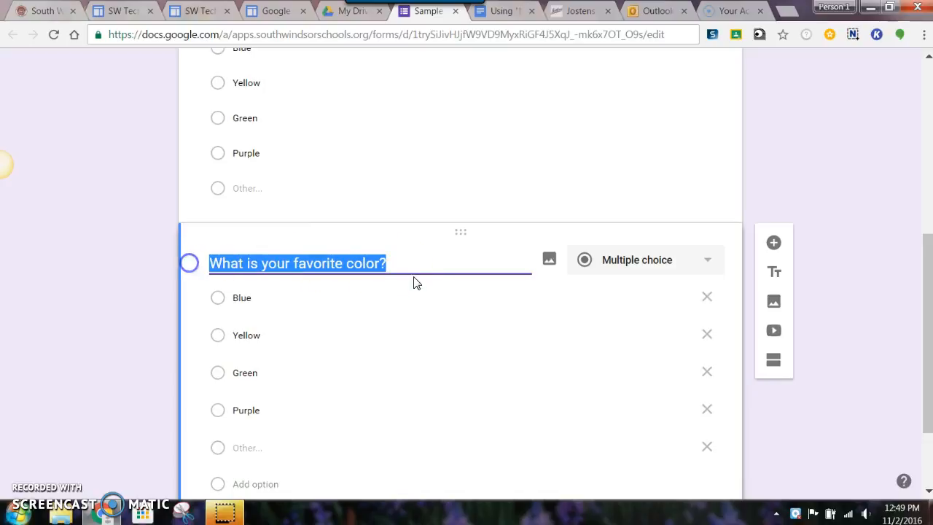
scroll(117, 390, "down", 2)
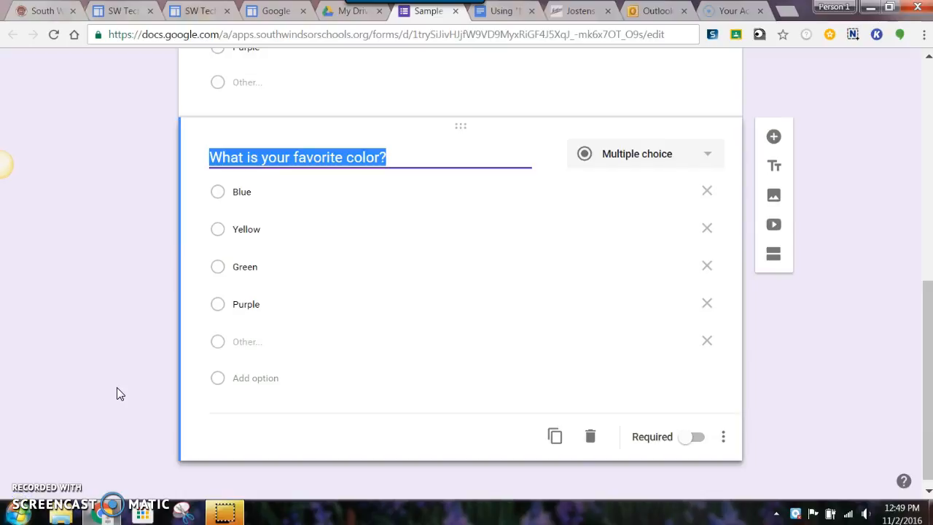
left_click(591, 437)
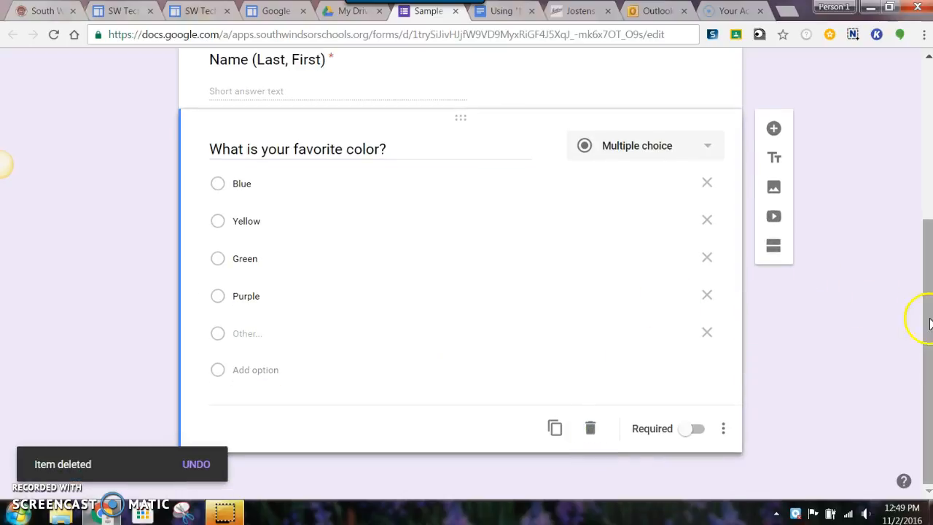
mouse_move(930, 323)
left_mouse_down()
mouse_move(931, 236)
mouse_move(931, 322)
left_mouse_up()
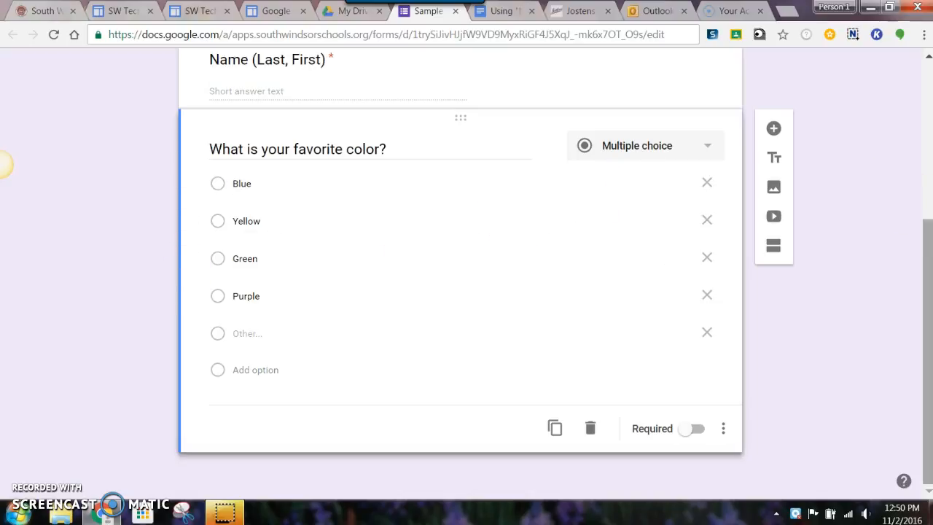
left_click_drag(927, 224, 930, 73)
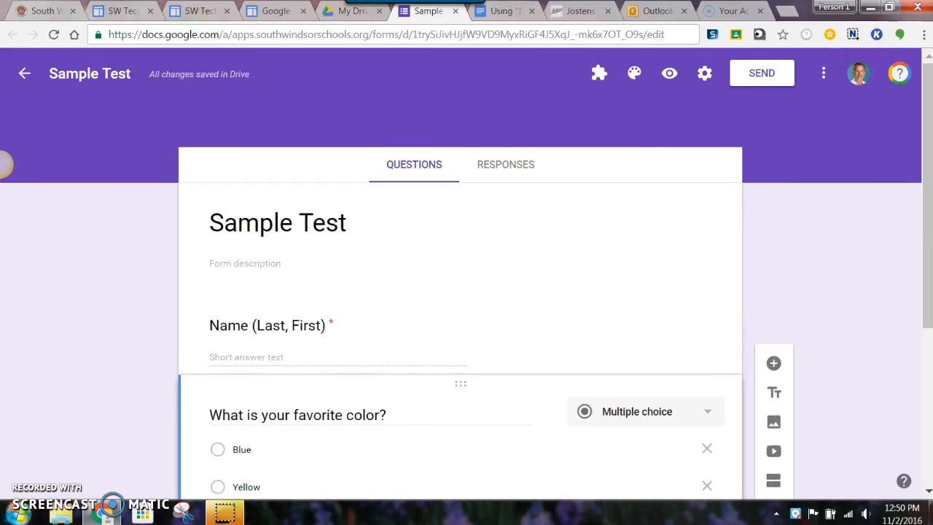
left_click_drag(928, 219, 926, 386)
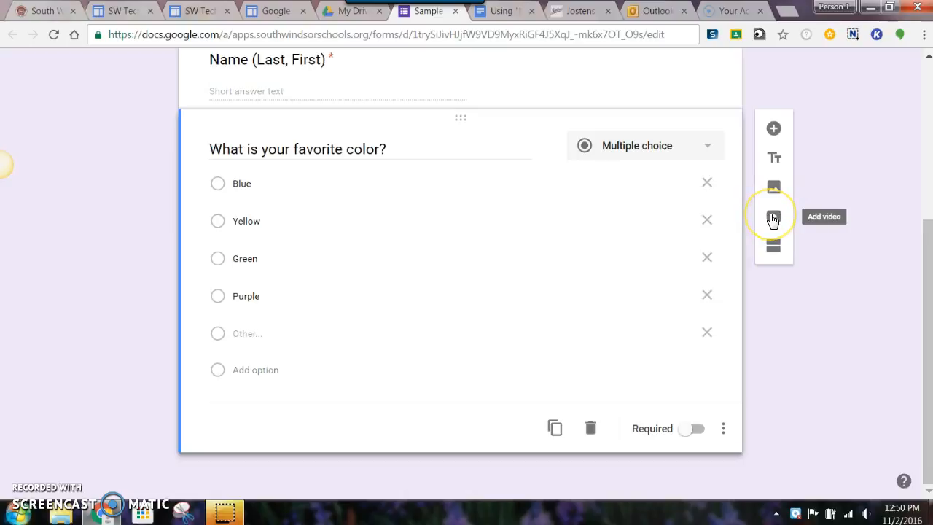
left_click(773, 247)
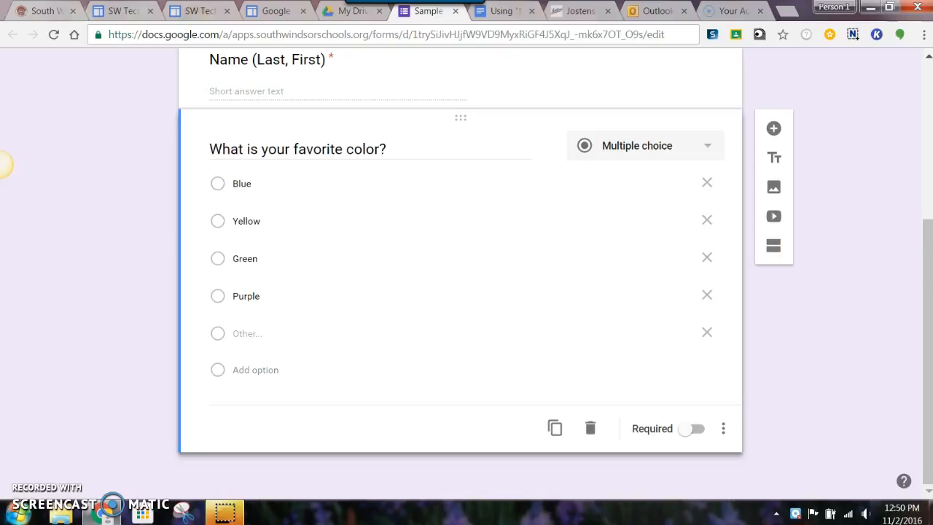
Change the form's theme color to pink.
left_click_drag(926, 259, 907, 98)
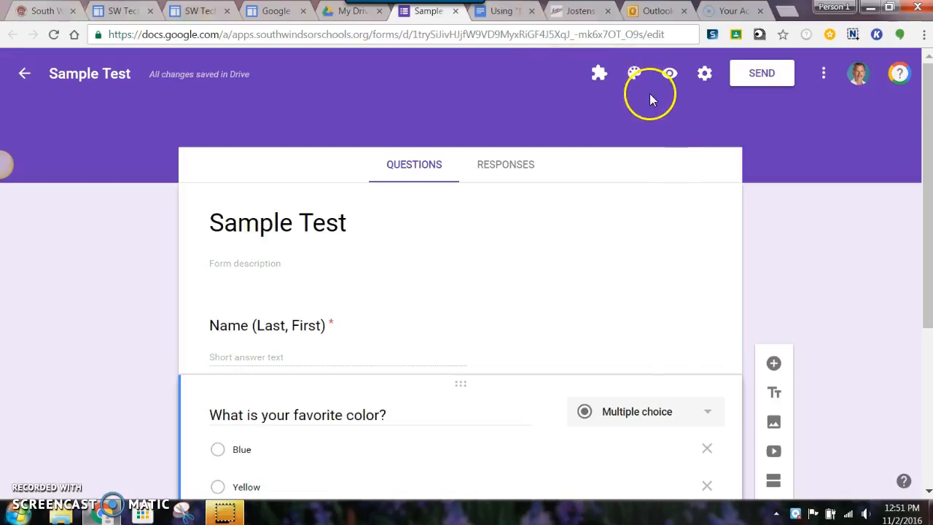
left_click(636, 74)
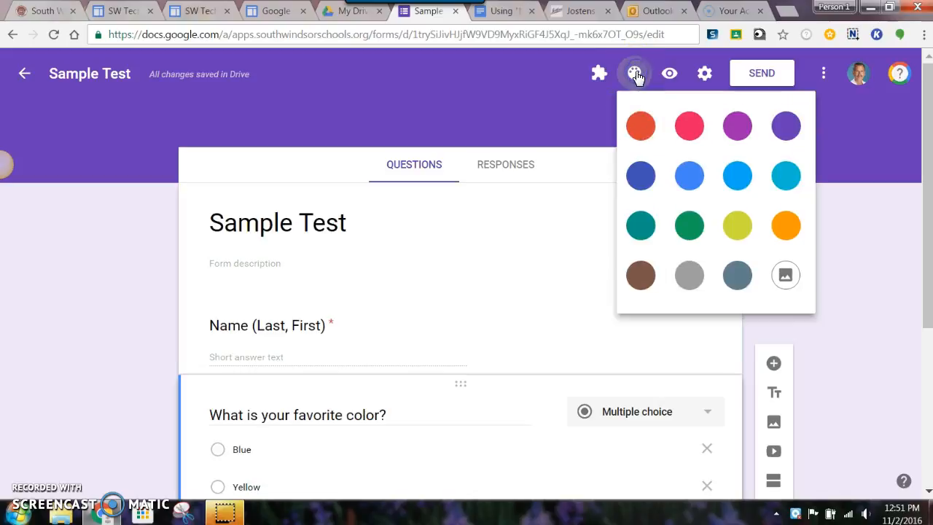
left_click(689, 125)
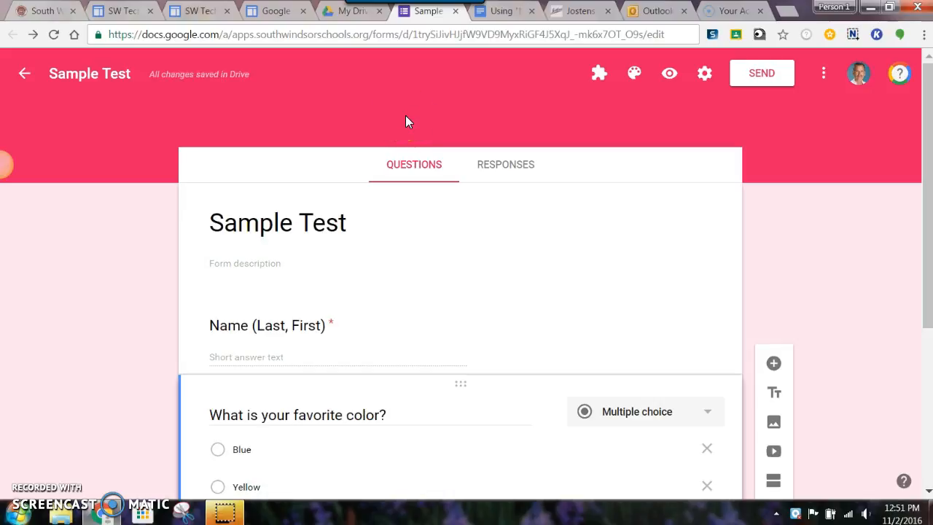
Preview the form as respondents see it and close the preview.
left_click(414, 123)
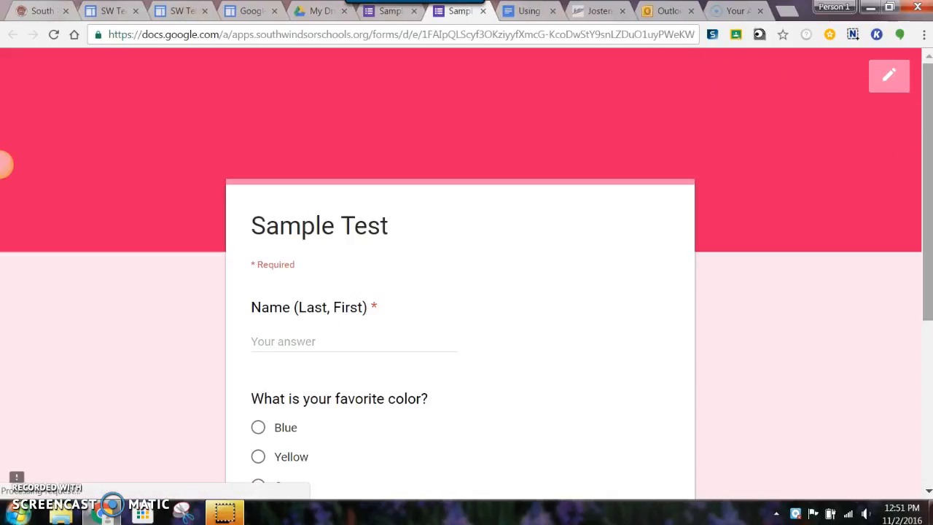
mouse_move(925, 163)
left_mouse_down()
mouse_move(925, 284)
mouse_move(922, 156)
left_mouse_up()
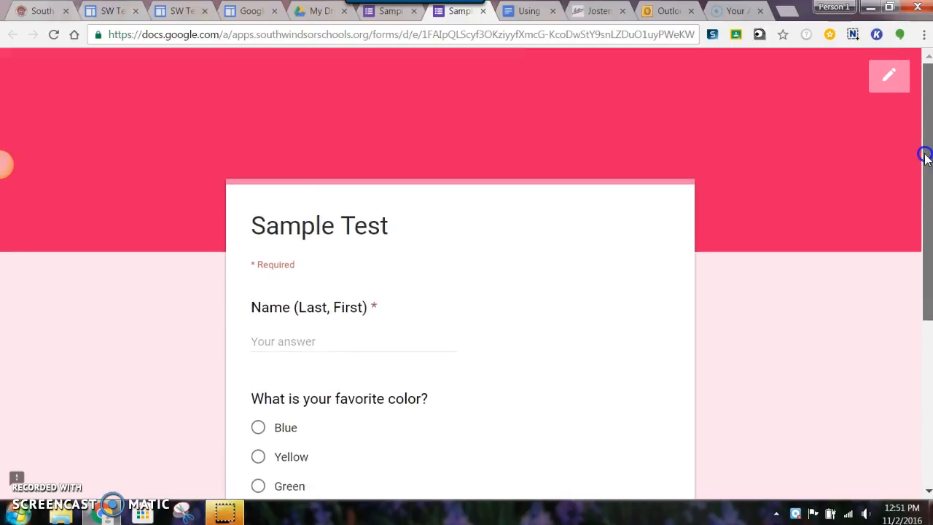
left_click(483, 11)
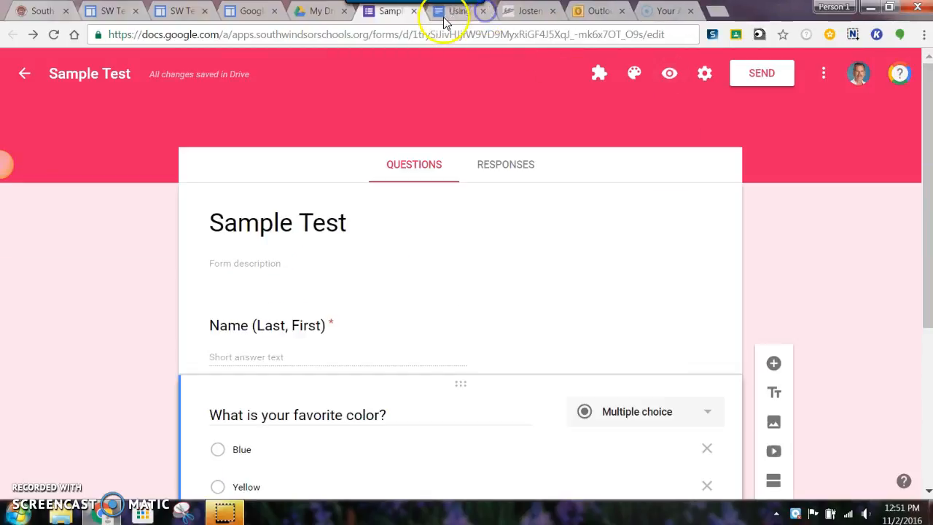
Set the form to collect email addresses and limit respondents to 1 response, and save the settings.
left_click(705, 76)
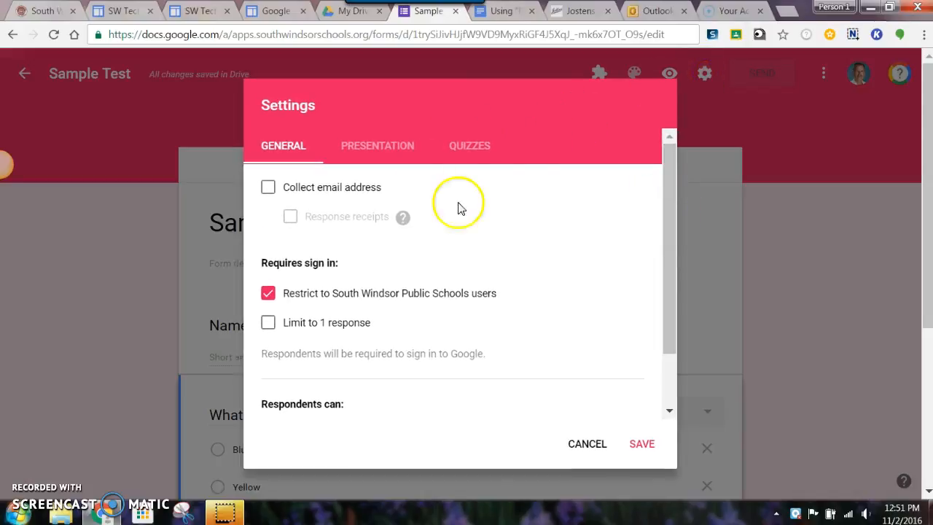
left_click(268, 188)
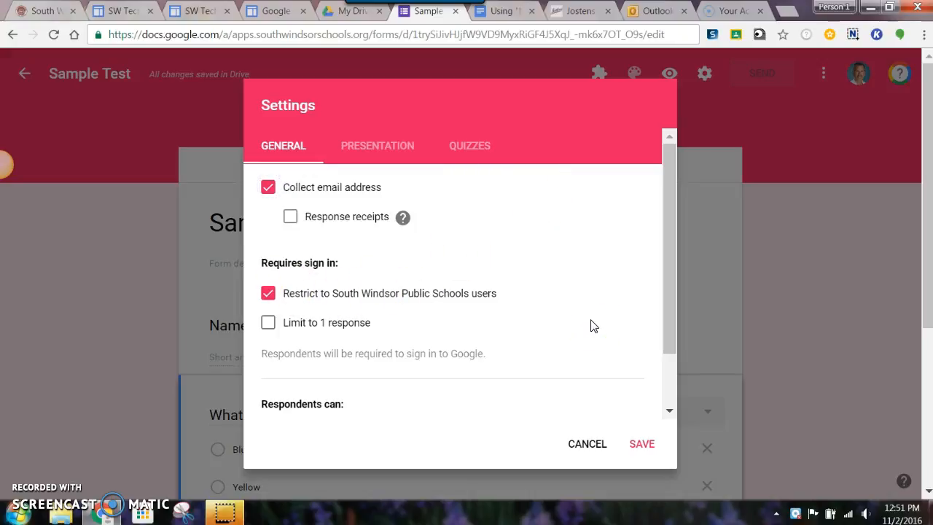
left_click(268, 323)
left_click(659, 279)
left_click_drag(659, 279, 688, 371)
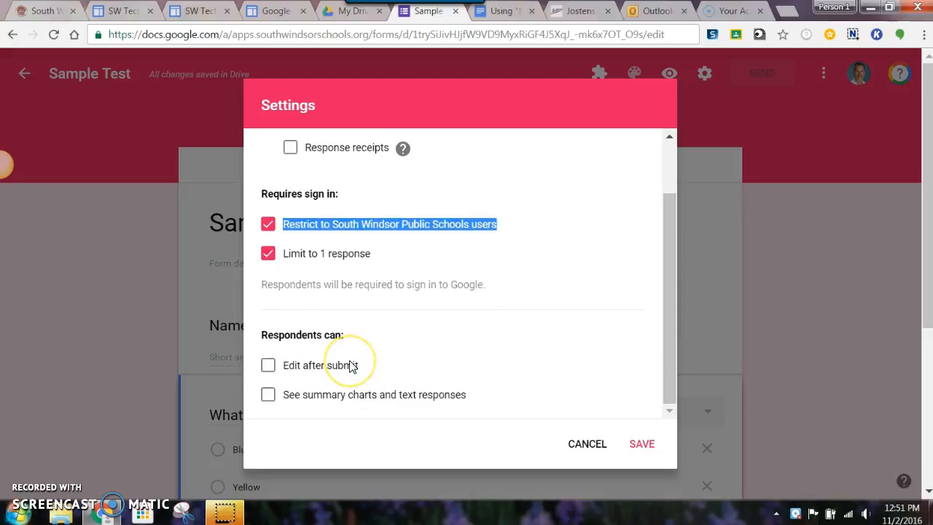
left_click(642, 445)
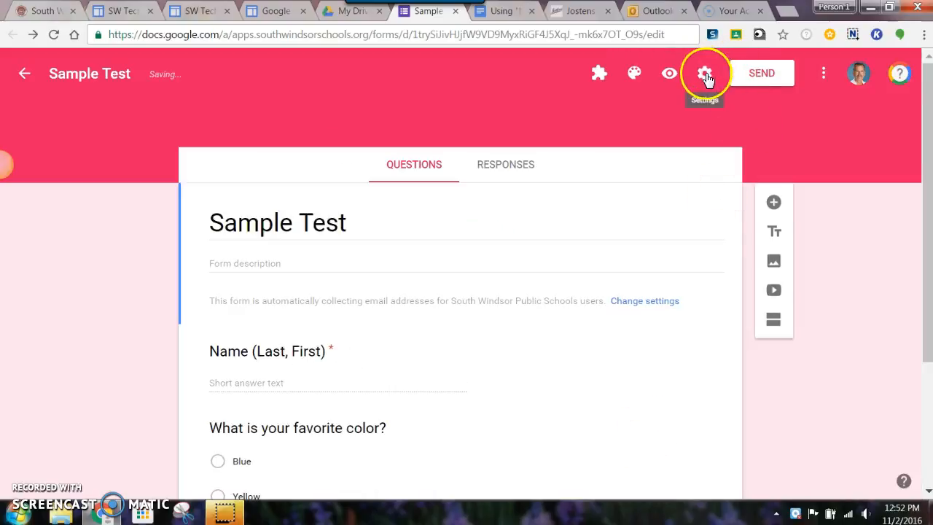
Review the presentation and quiz settings, switch "Make this a quiz" on and back off, and cancel the settings.
left_click(706, 76)
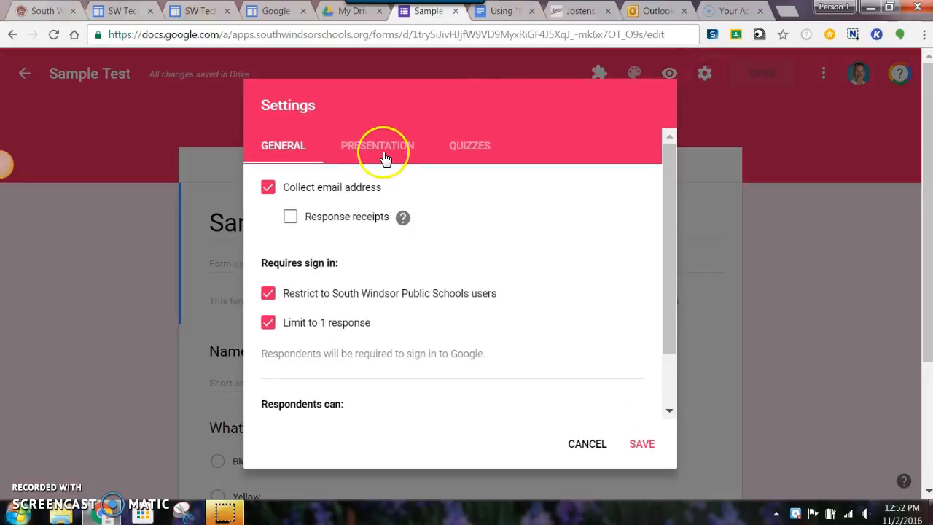
left_click(379, 148)
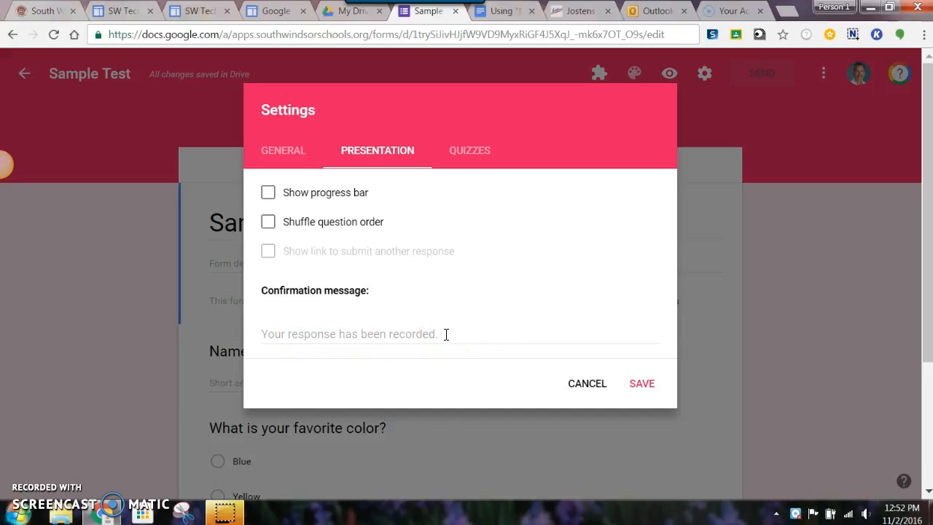
left_click(472, 155)
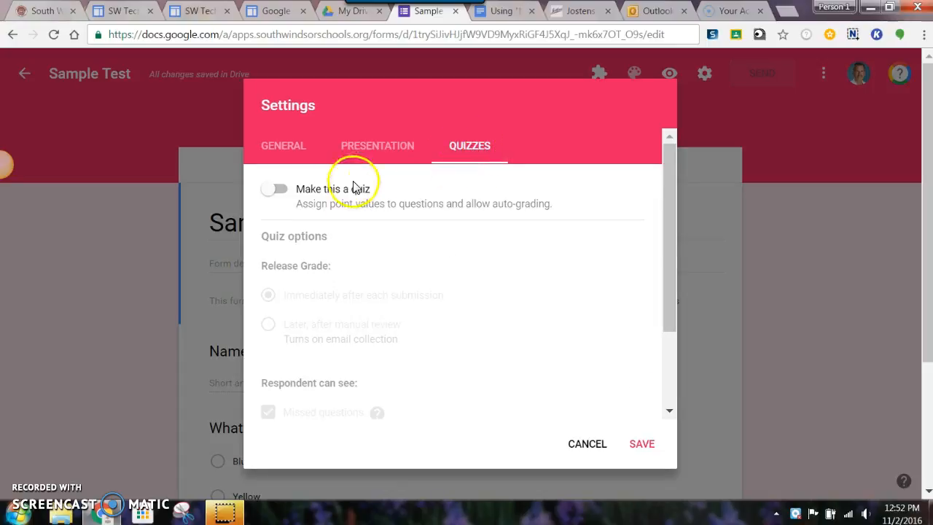
left_click(283, 195)
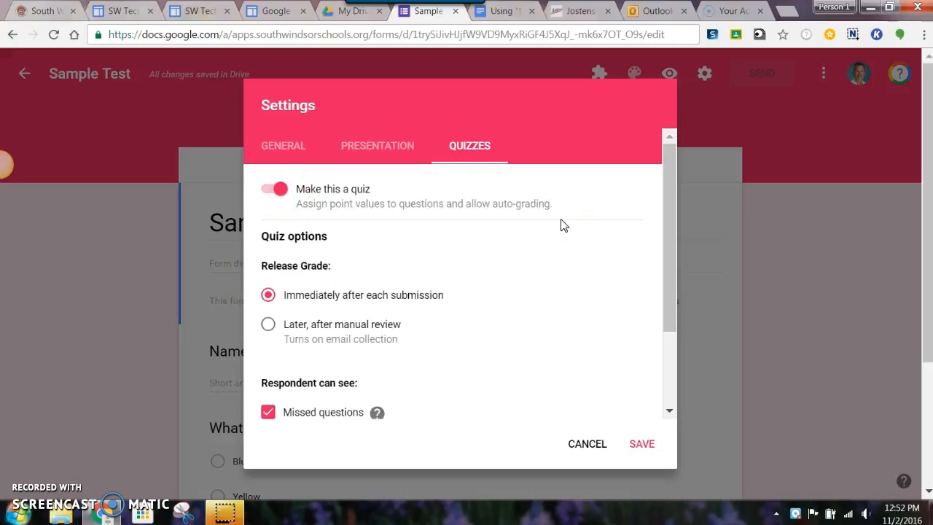
left_click(266, 192)
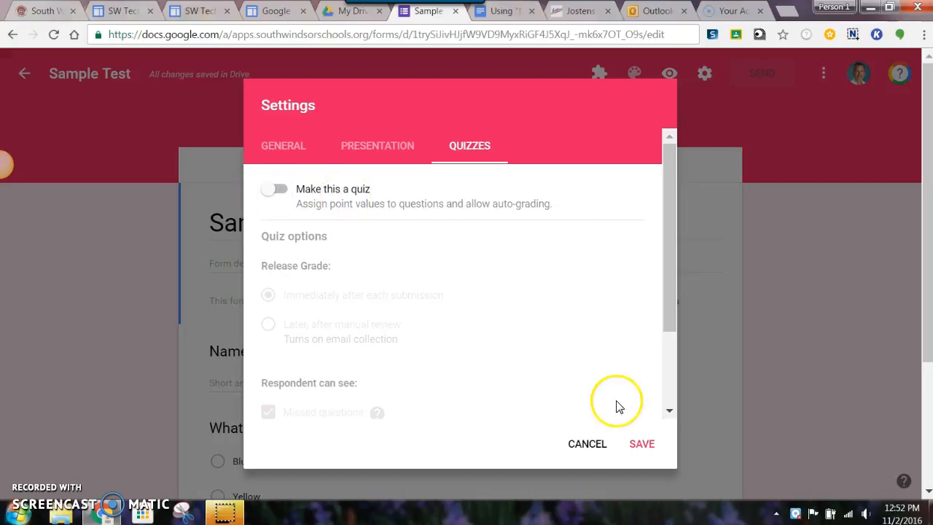
left_click(589, 445)
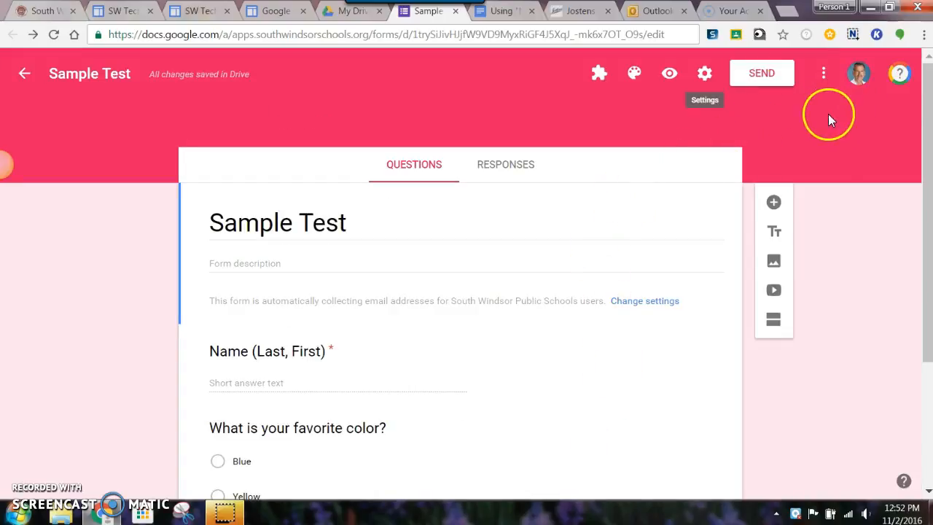
left_click(824, 76)
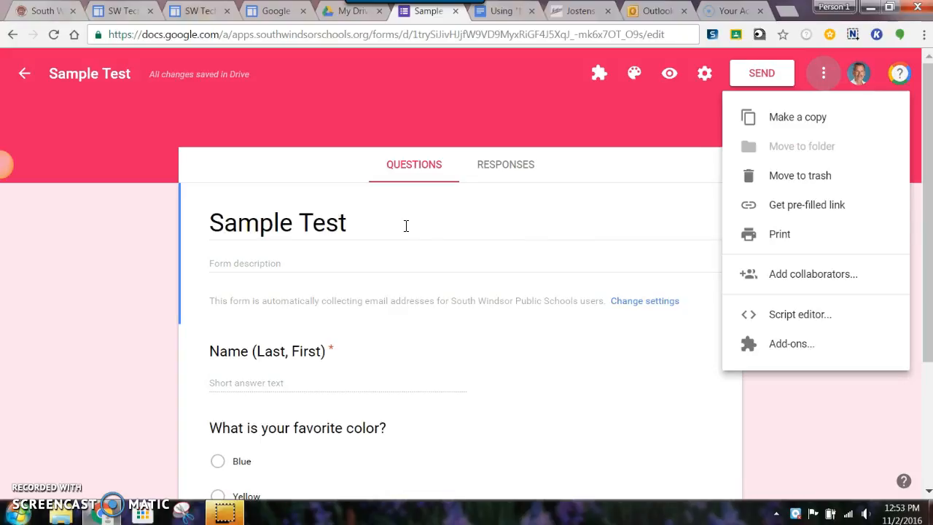
left_click(790, 120)
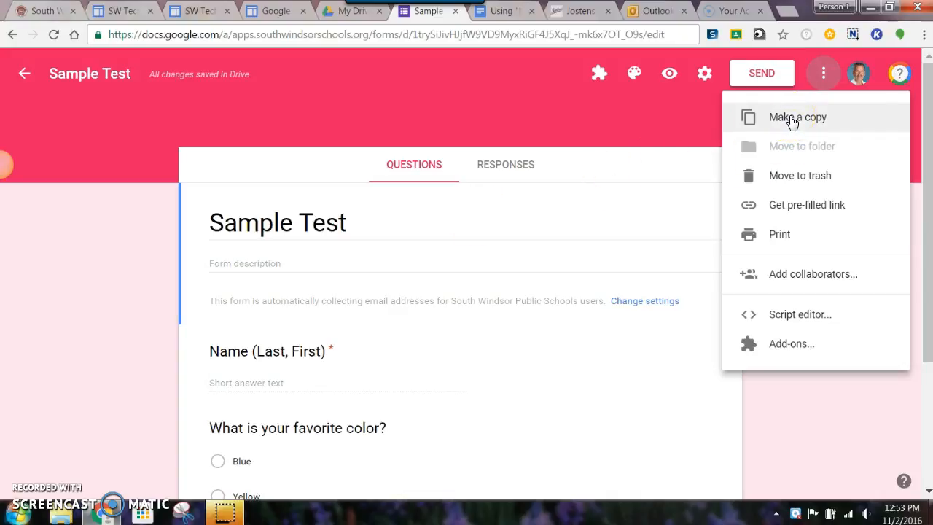
left_click(799, 277)
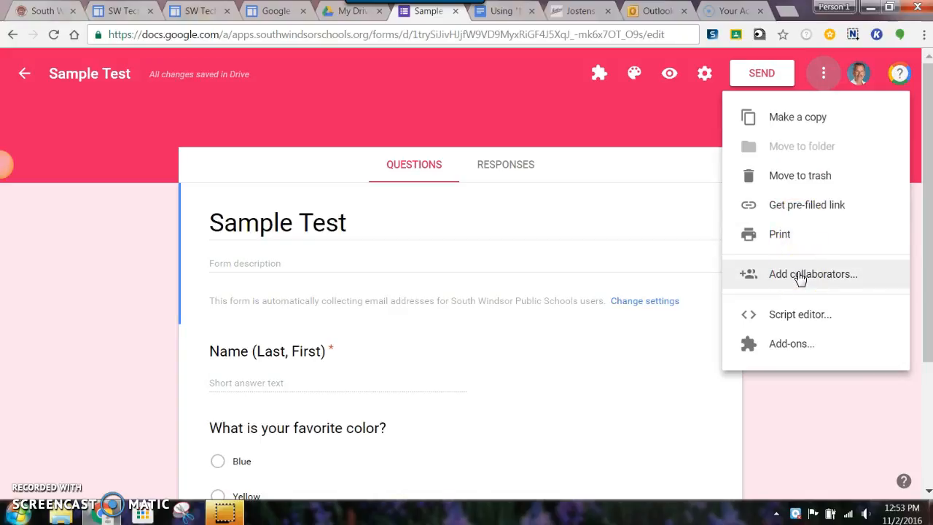
left_click(698, 223)
left_click(828, 122)
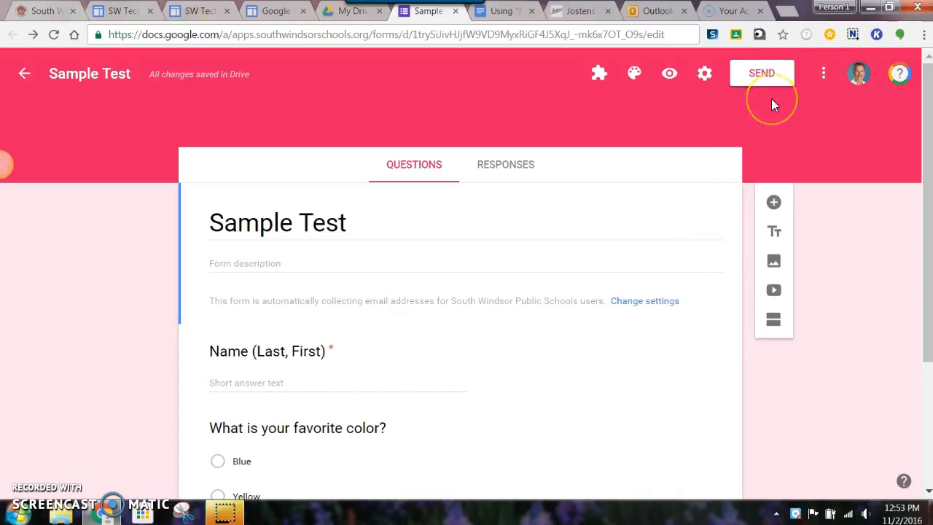
Copy the form's shareable link as a shortened URL and close the send dialog.
left_click(763, 80)
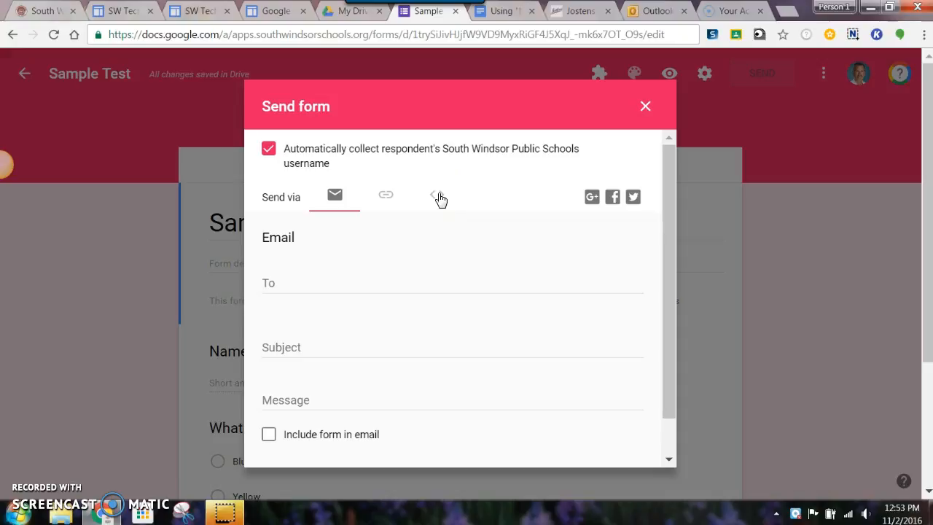
left_click(385, 198)
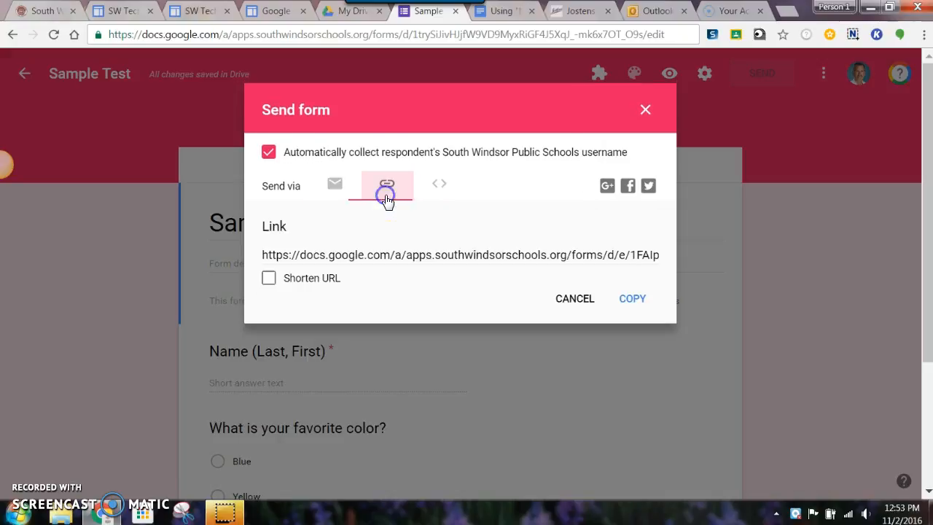
left_click(269, 279)
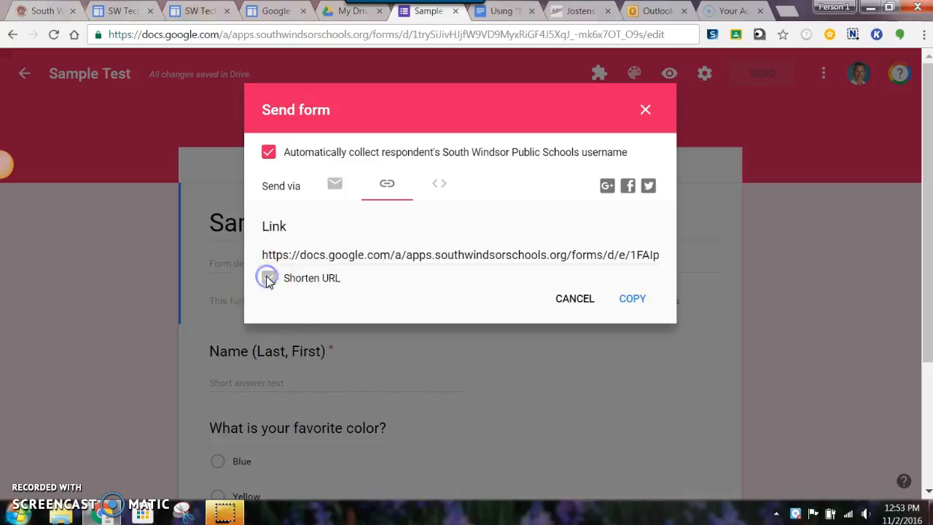
left_click(631, 297)
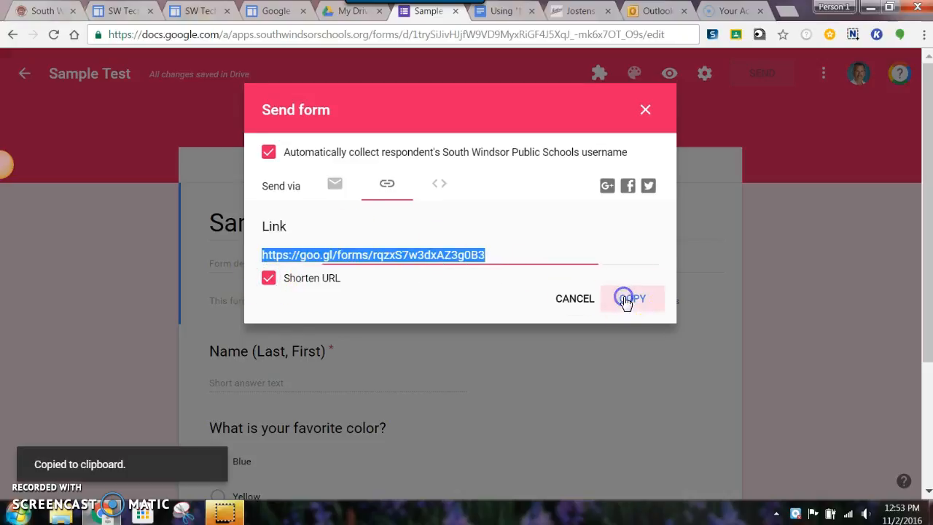
left_click(645, 110)
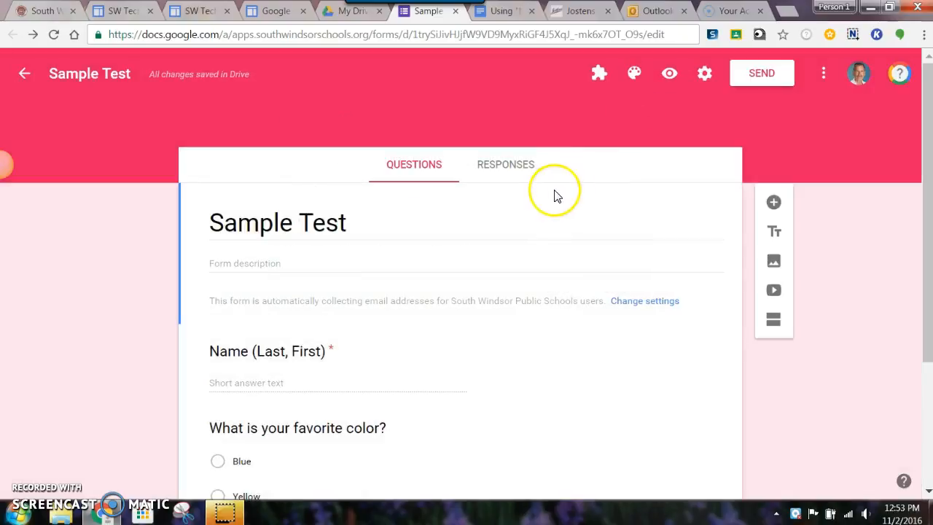